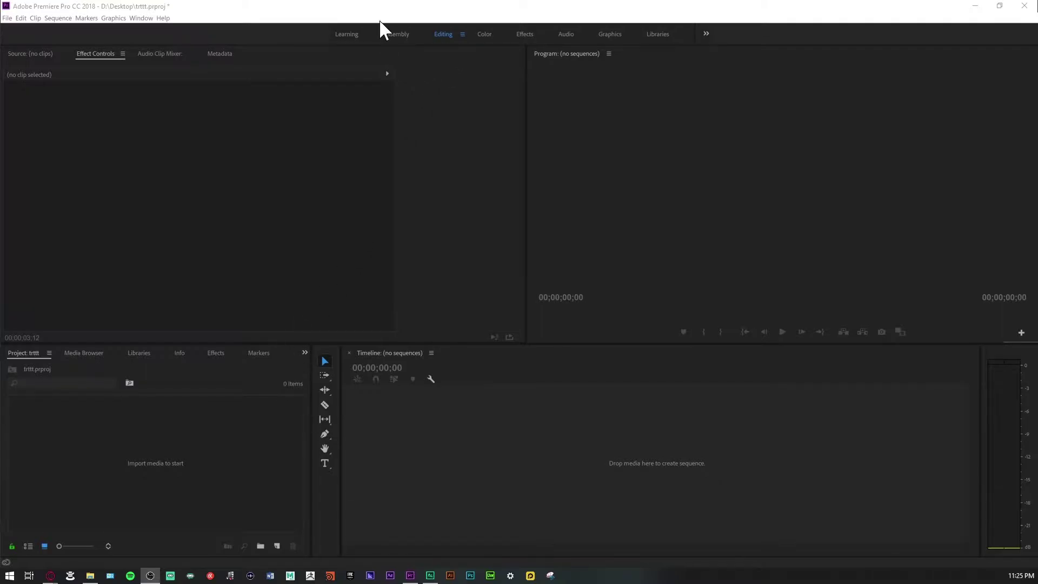
Step: Open the Alphabet_Fire folder and resize its window so the Premiere Project panel shows
click(92, 573)
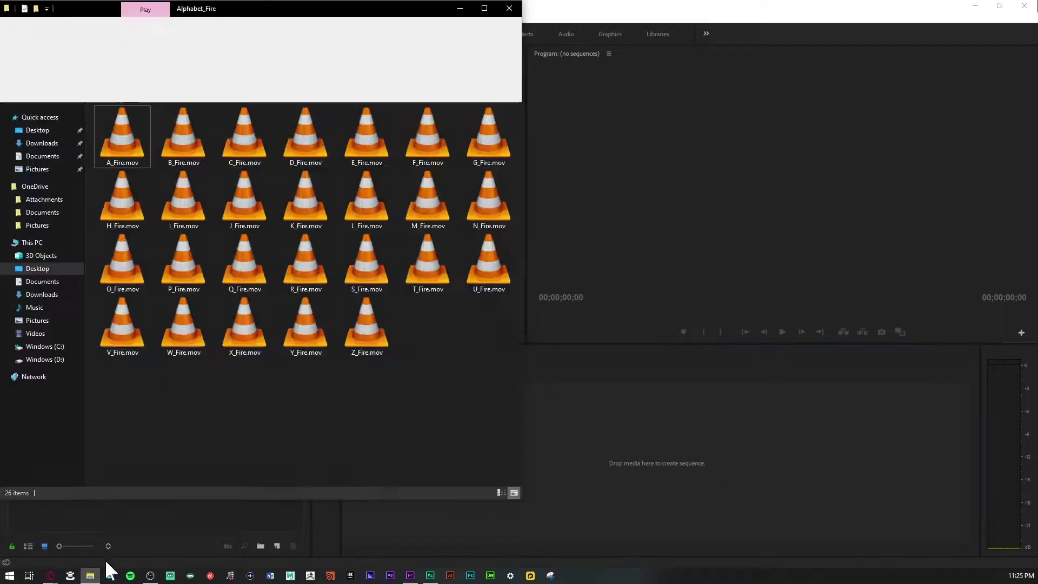
drag(363, 8, 627, 80)
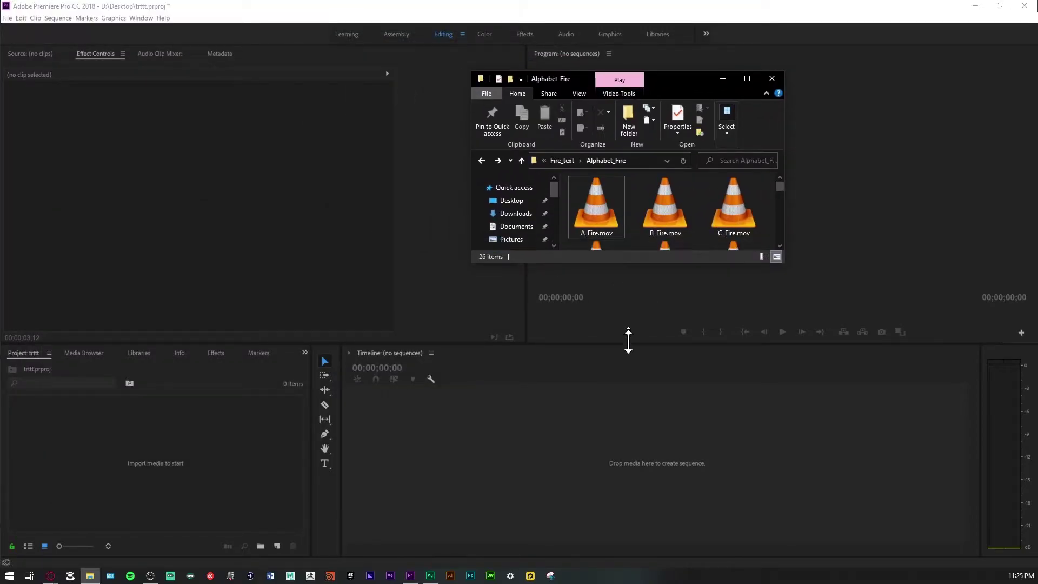
drag(627, 248, 628, 492)
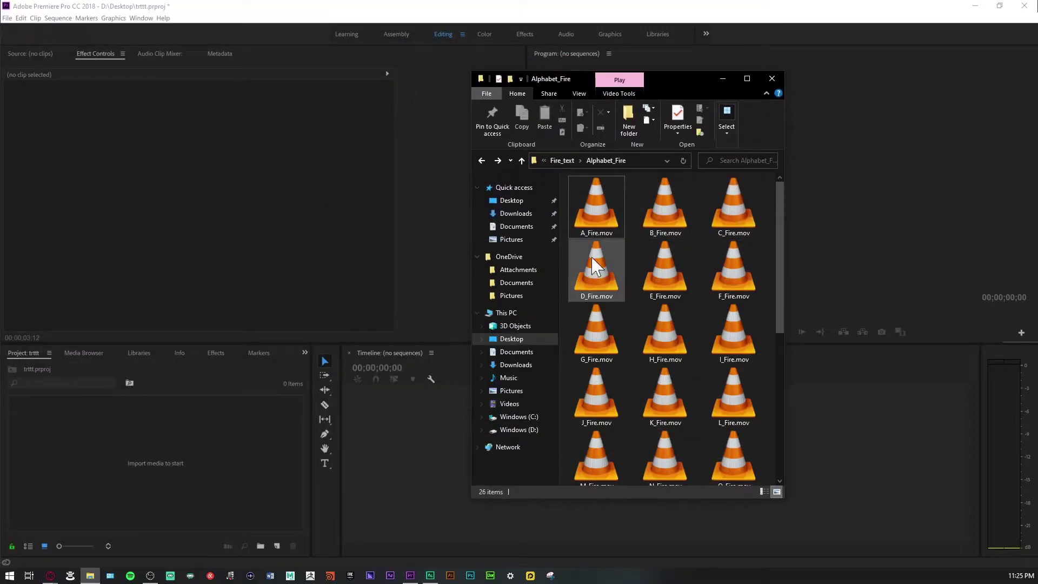
Step: Import A_Fire.mov, H_Fire.mov and I_Fire.mov into the project, then minimize Explorer
drag(608, 212, 154, 462)
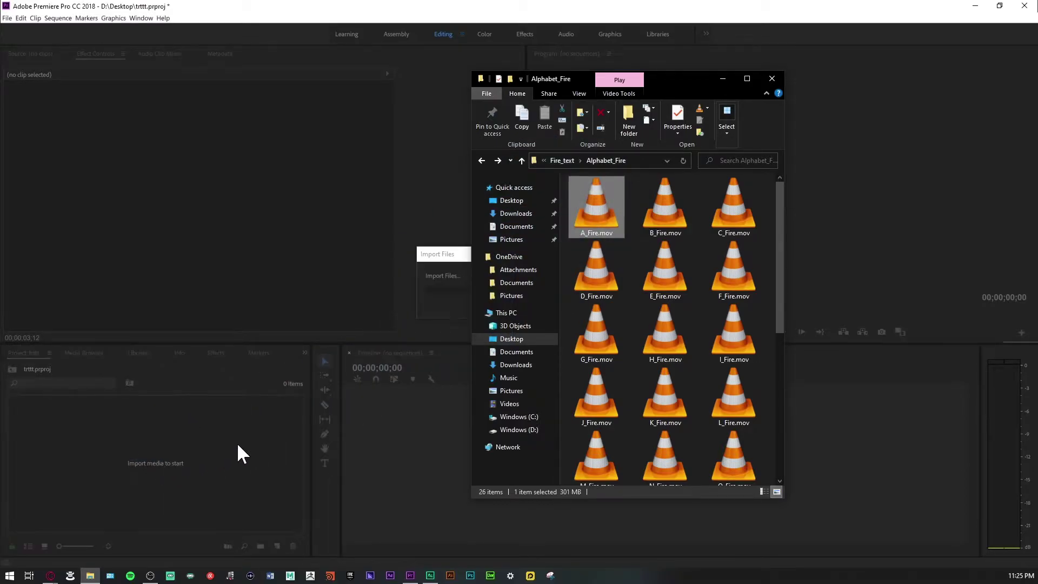
scroll(677, 303, down, 2)
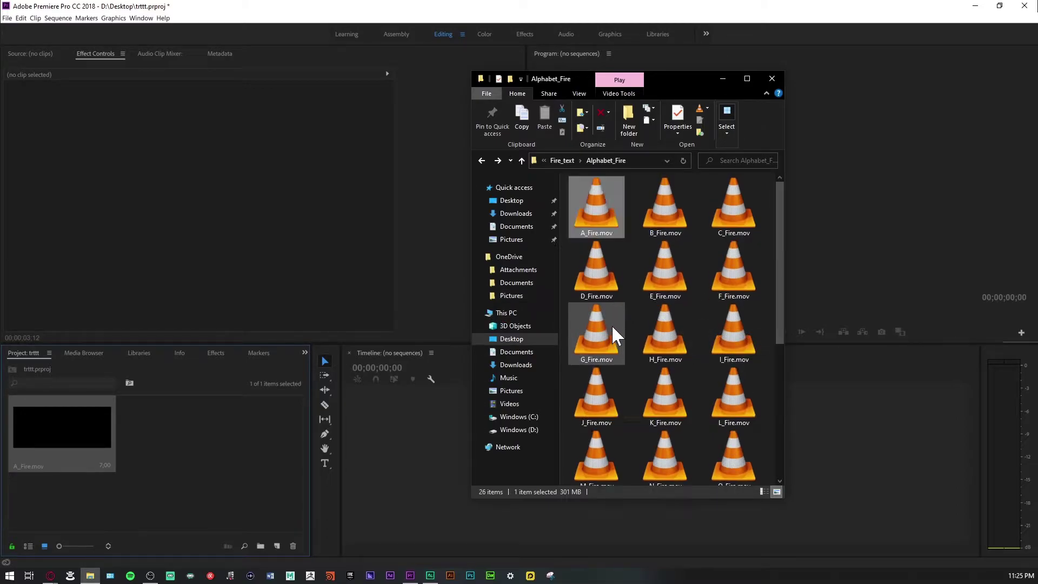
scroll(630, 323, down, 2)
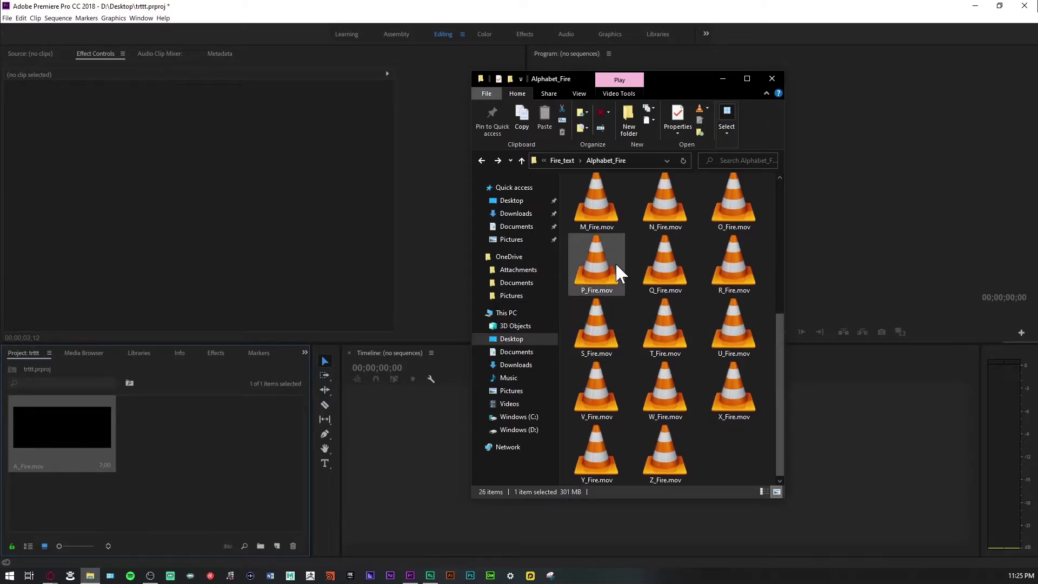
scroll(674, 434, up, 2)
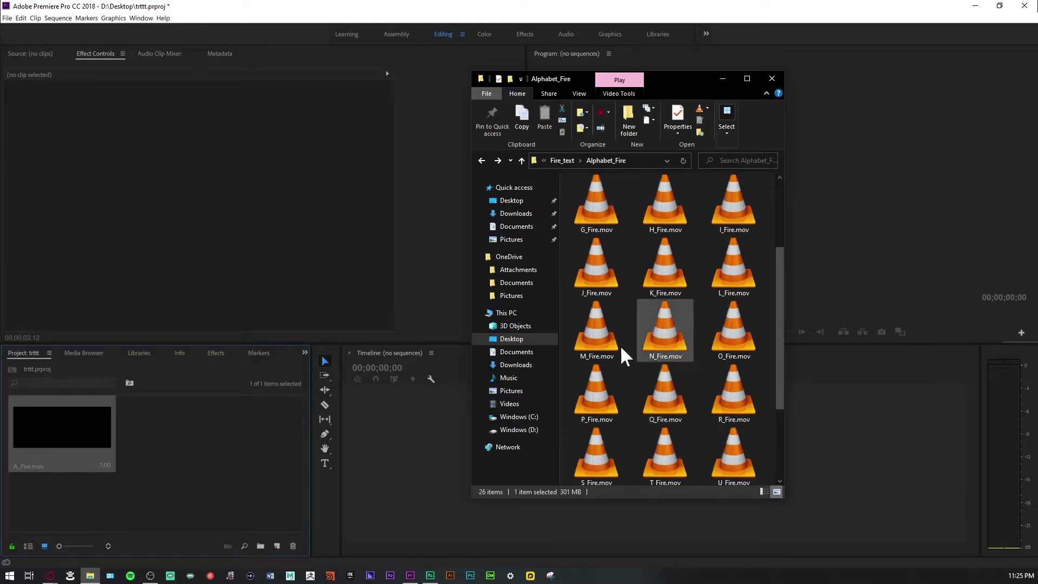
drag(665, 210, 193, 464)
drag(733, 209, 245, 436)
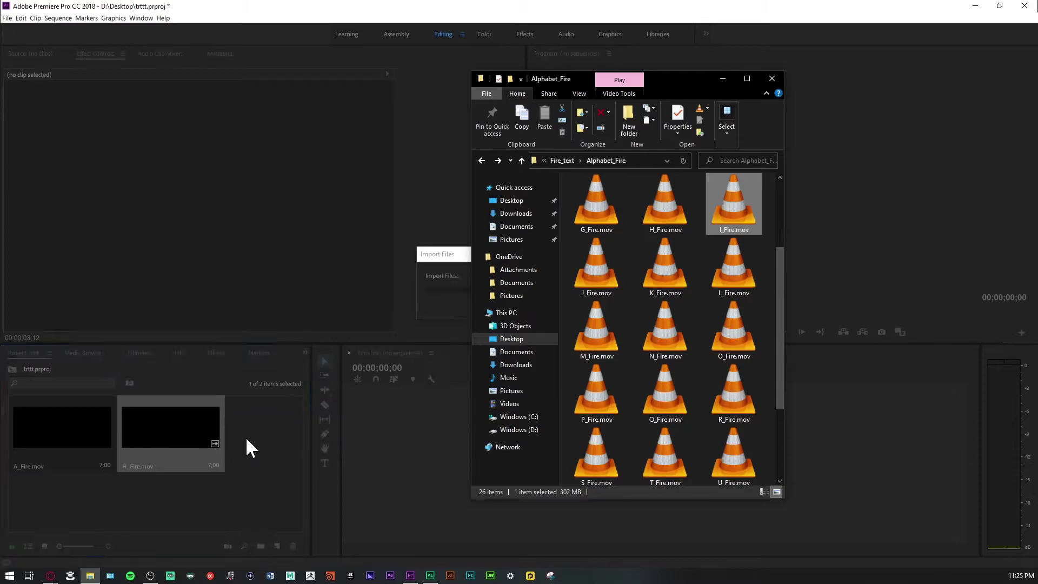
click(721, 82)
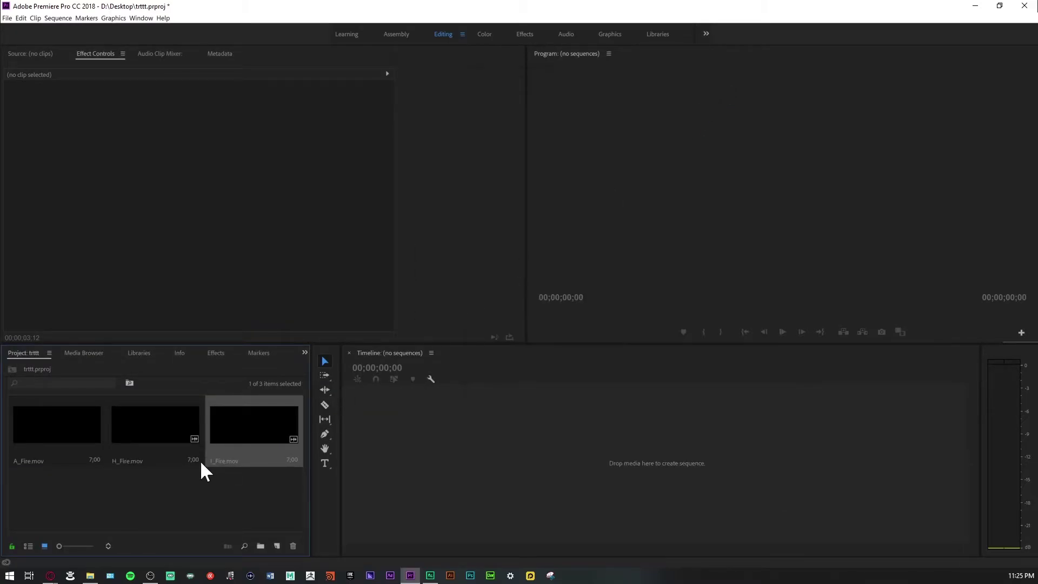
Step: Create an H_Fire sequence with I_Fire on V2, parked where the letters are lit
drag(127, 437, 395, 462)
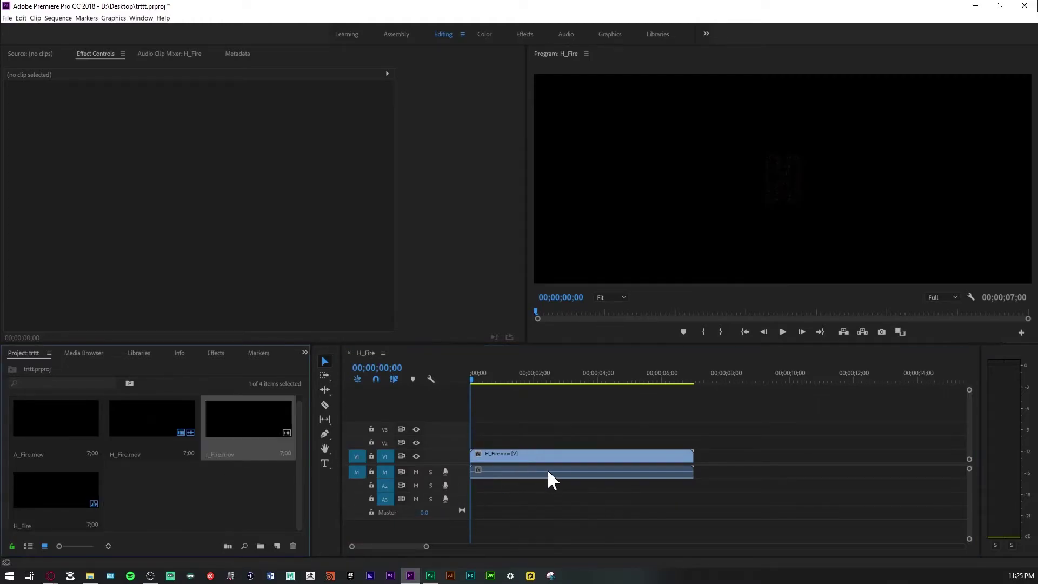
drag(248, 419, 543, 442)
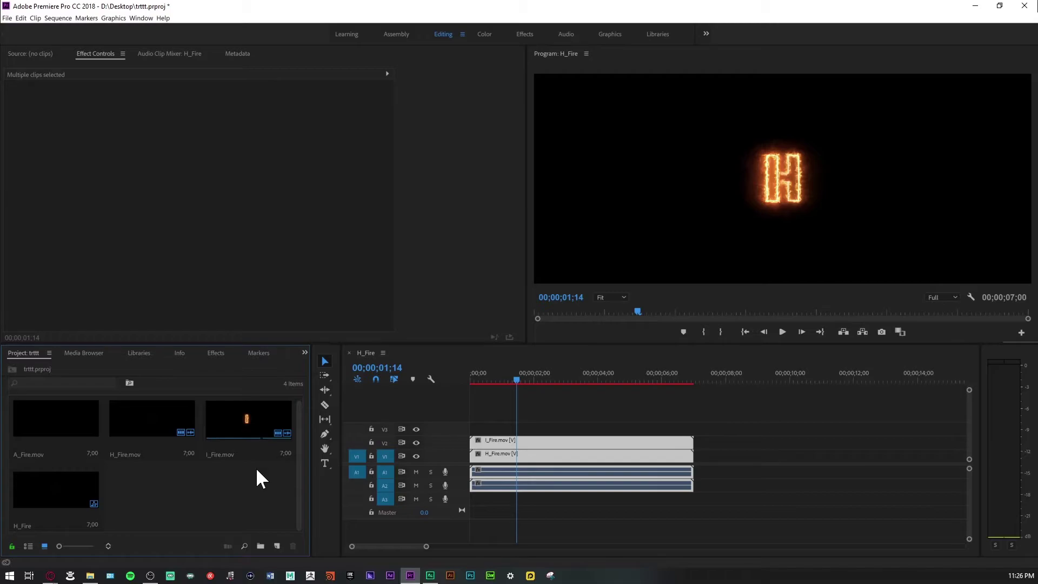
click(534, 375)
Step: Shift the I_Fire clip right to Position X 2257 so the letters read HI
click(497, 443)
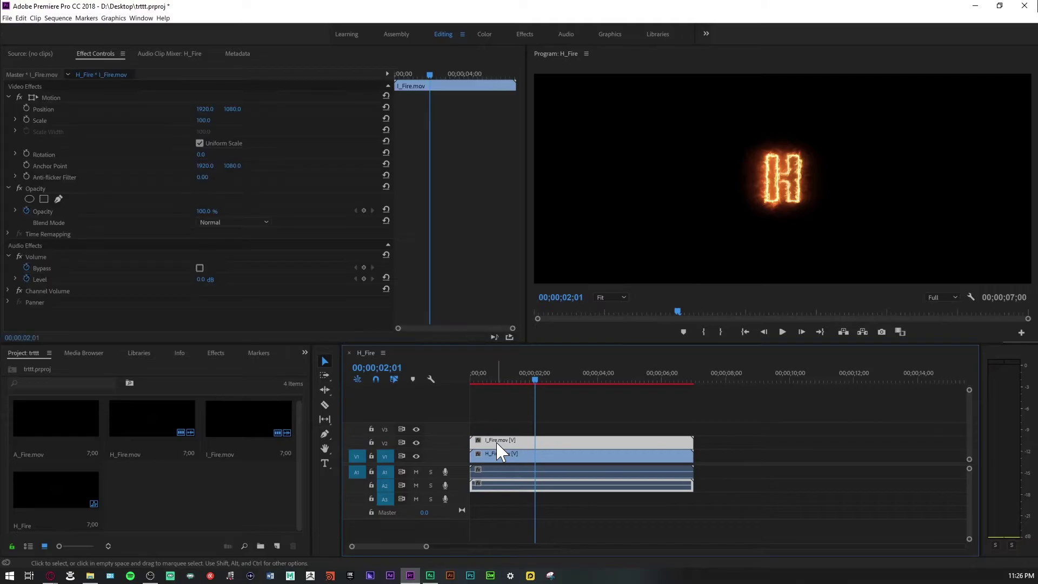
drag(204, 110, 268, 110)
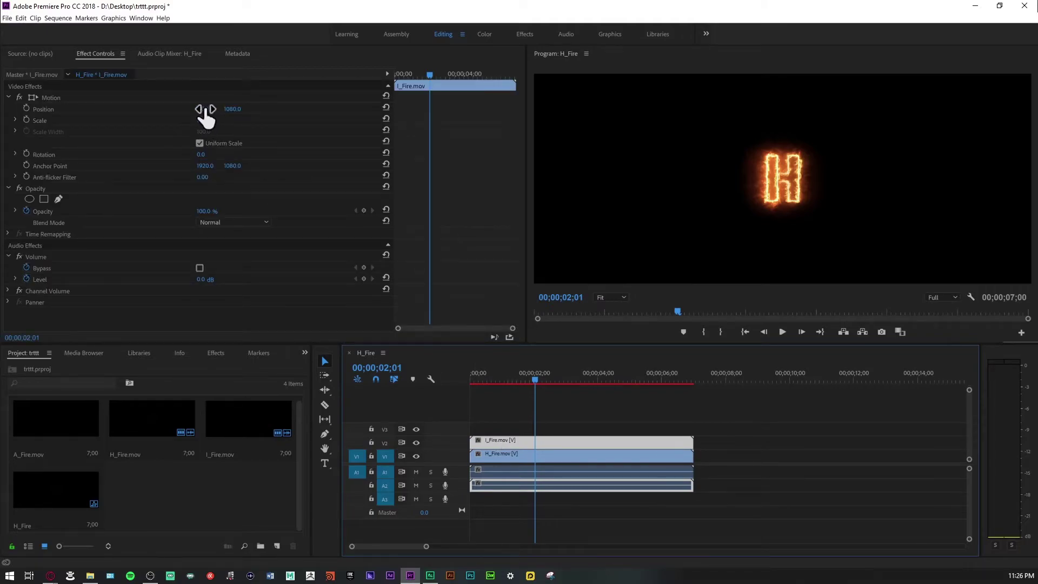
drag(205, 108, 268, 108)
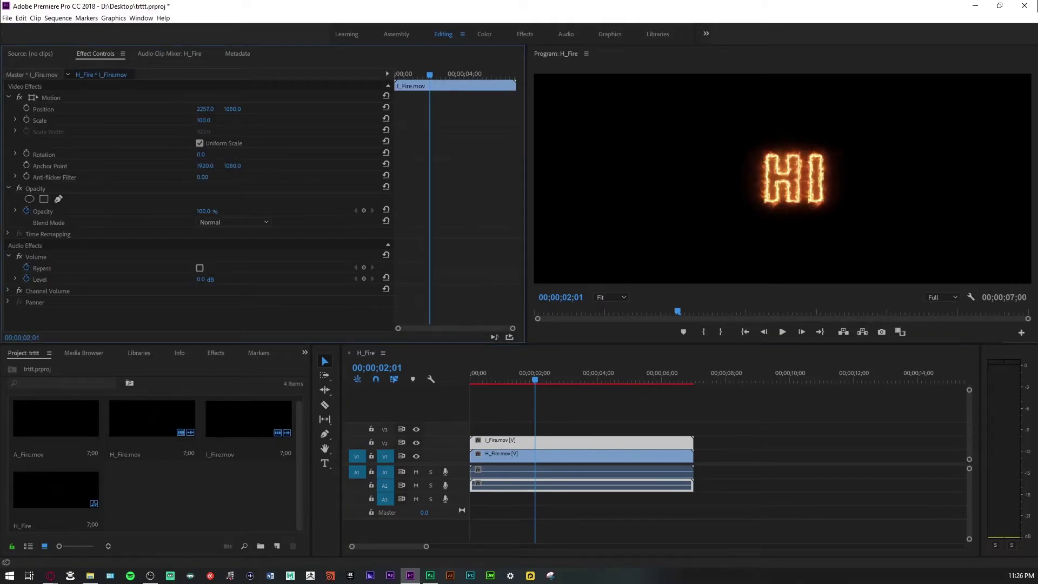
key(Home)
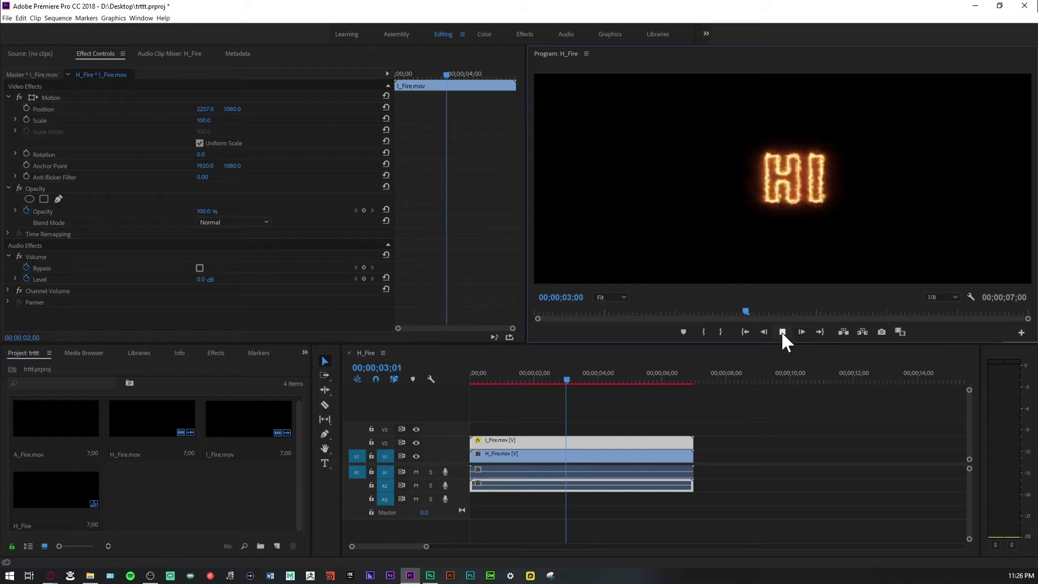
key(space)
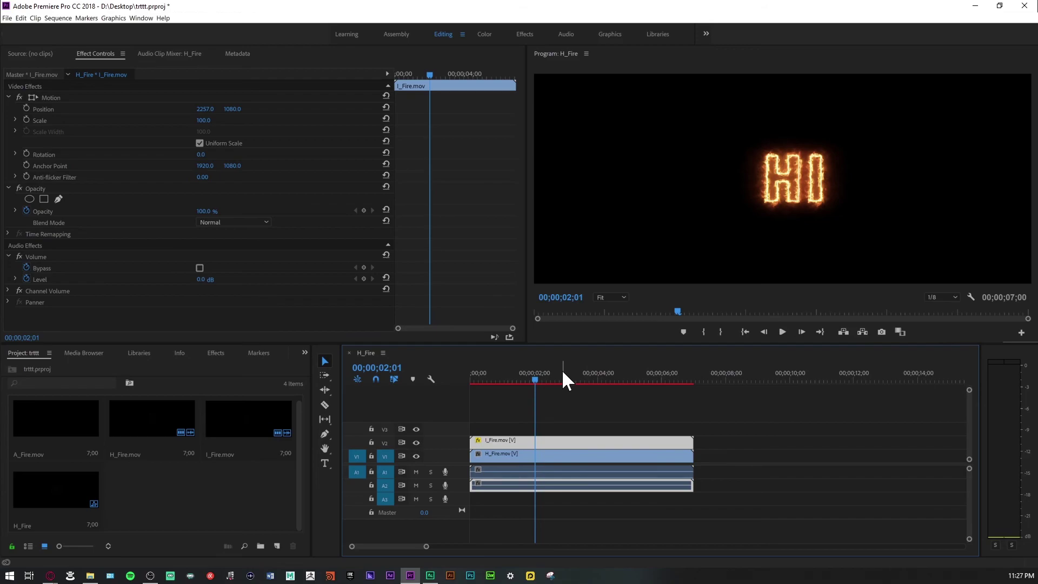
click(546, 377)
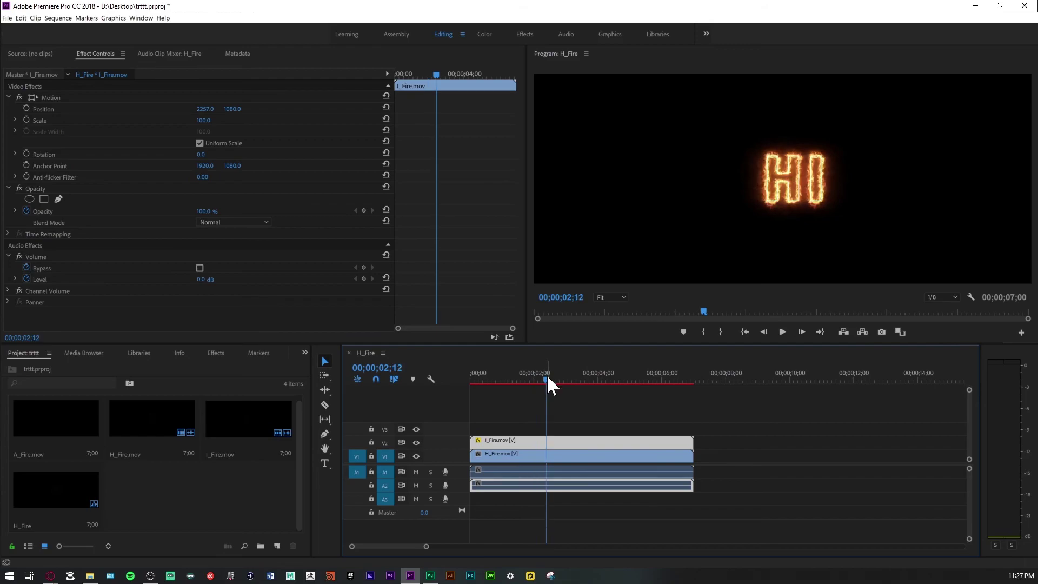